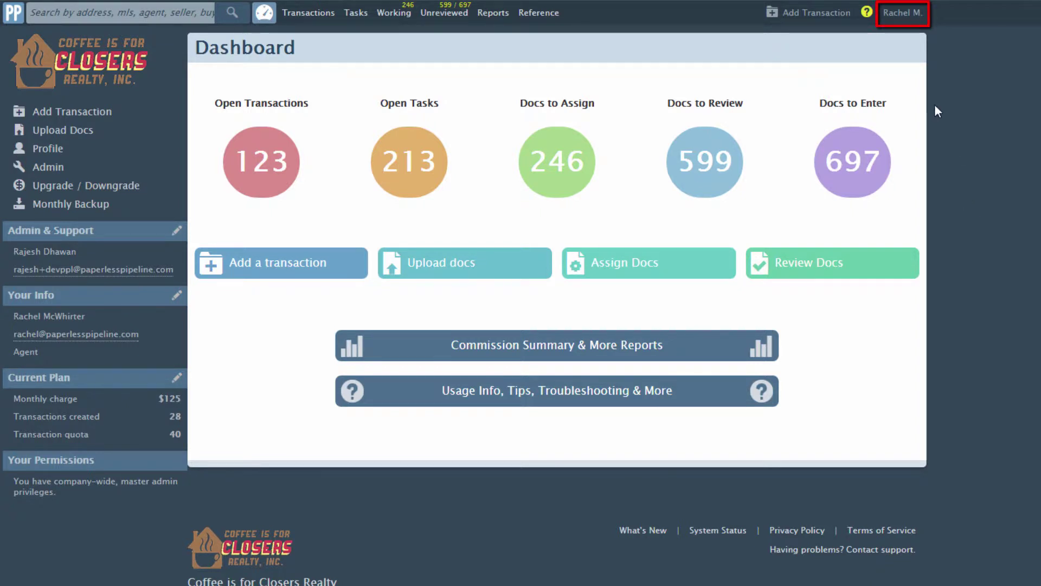
# Step: Open the account menu under the user name at the top right
pyautogui.click(902, 13)
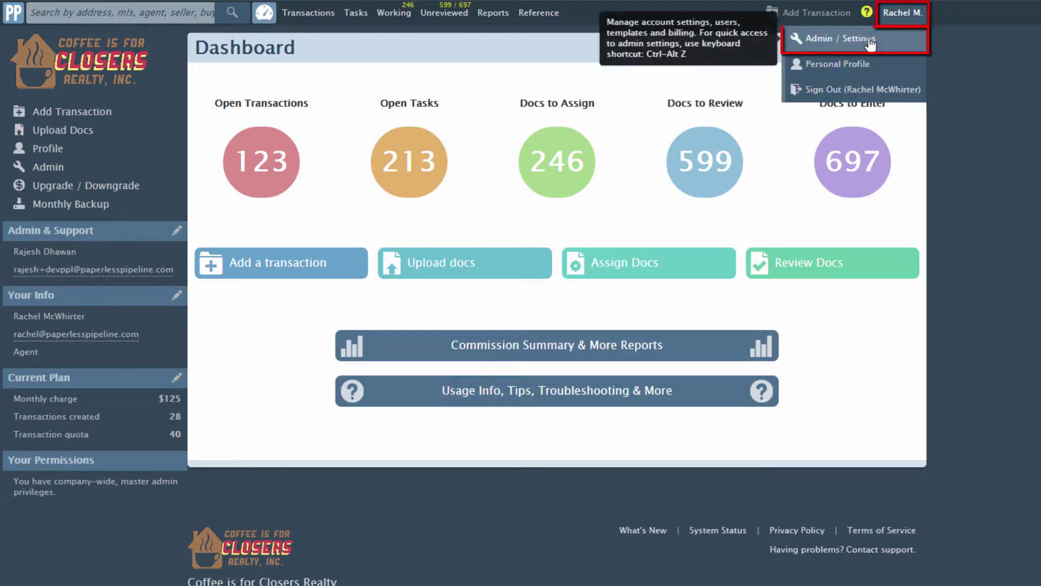
# Step: Go to Admin / Settings and tick 'Only include completed transactions in monthly backups'
pyautogui.click(864, 41)
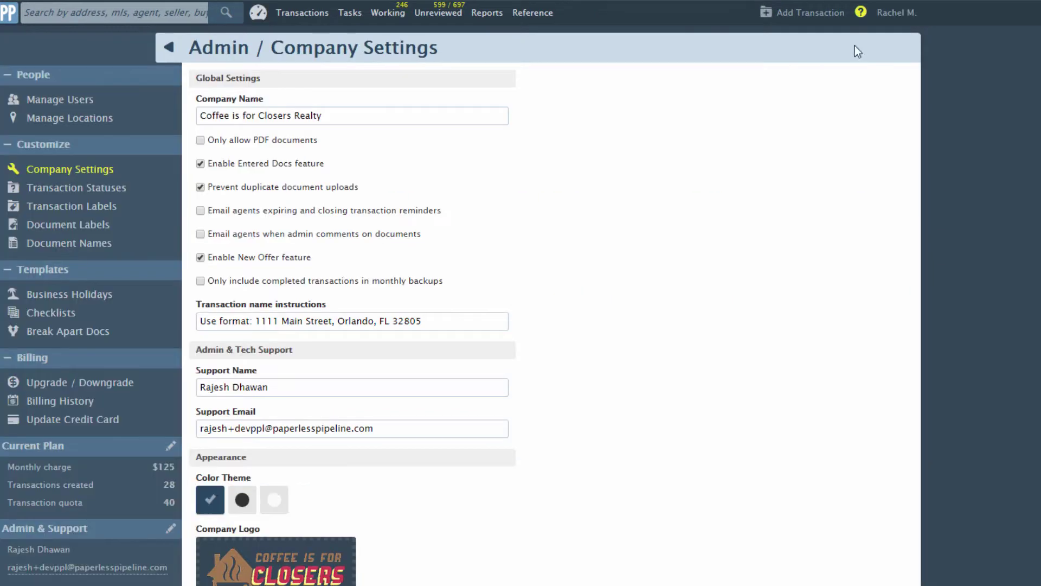
pyautogui.click(200, 282)
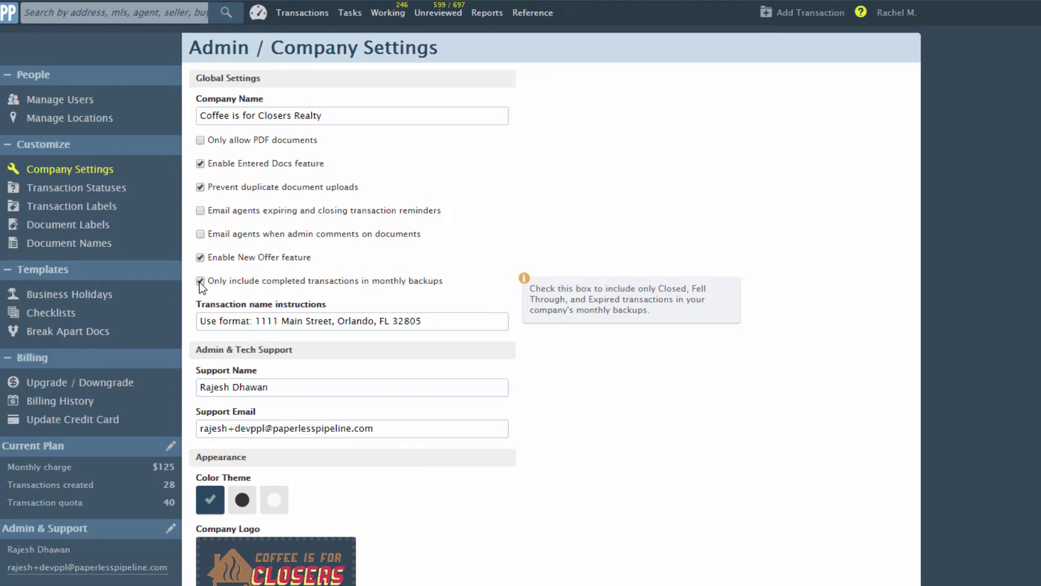
pyautogui.scroll(-3, 201, 285)
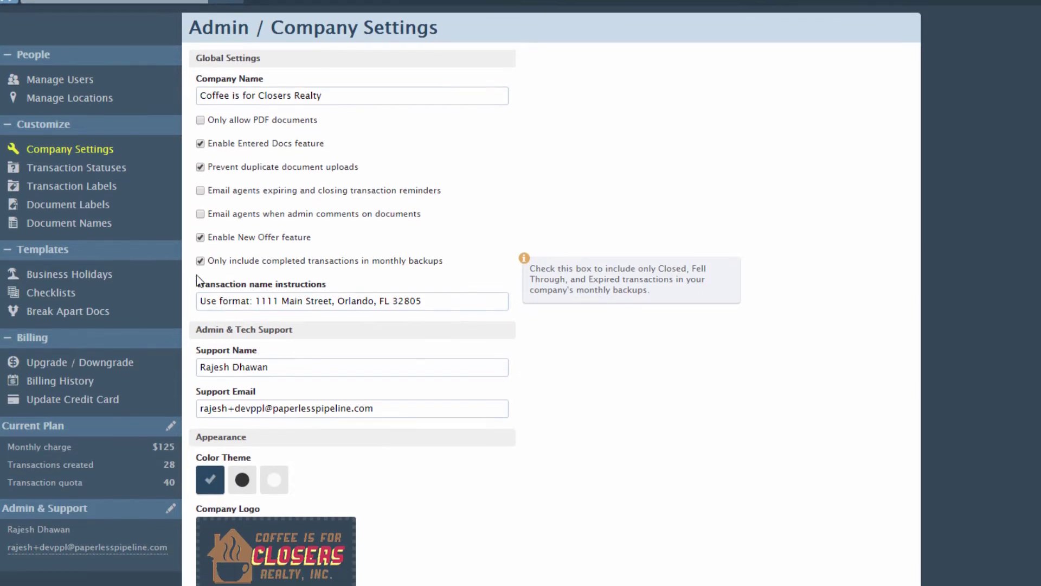